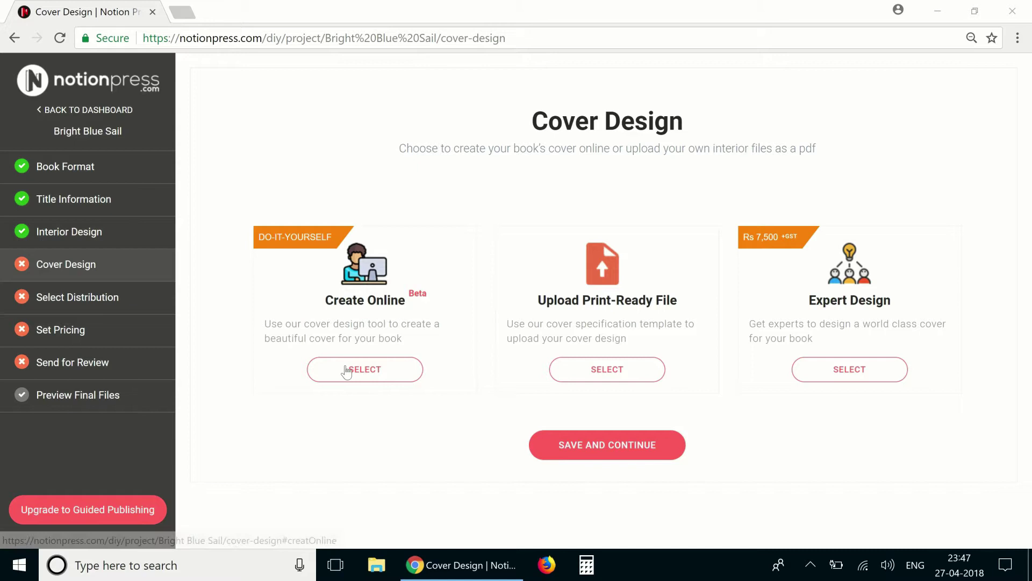
Start the online cover designer and browse its Text, Background and Ornaments tabs.
left_click(346, 370)
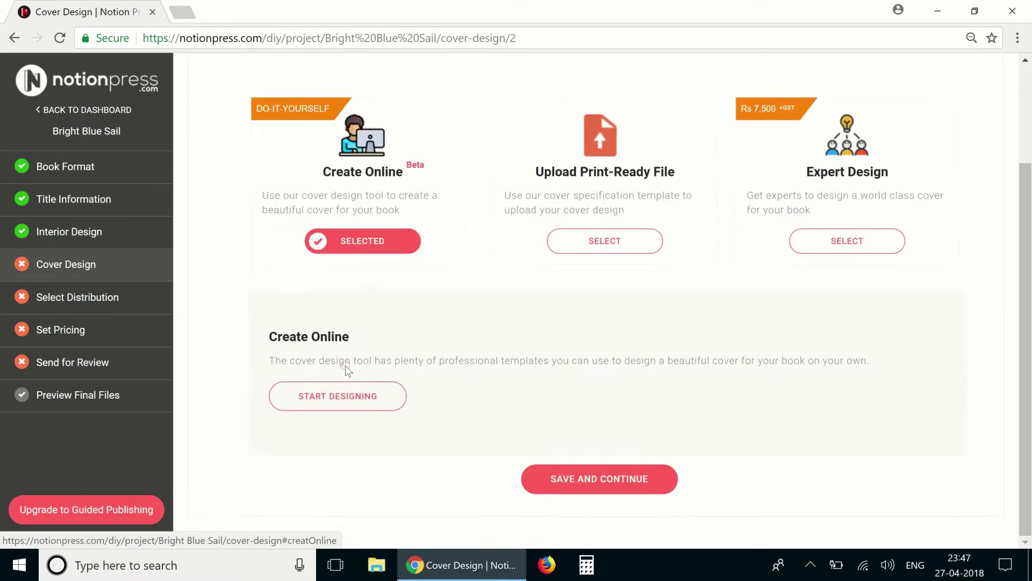
left_click(333, 396)
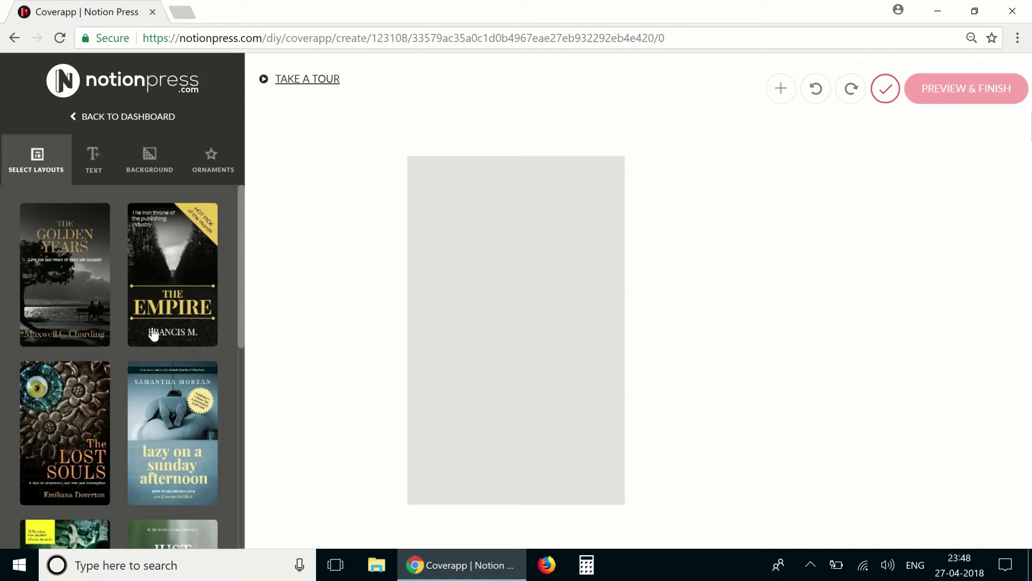
left_click(86, 182)
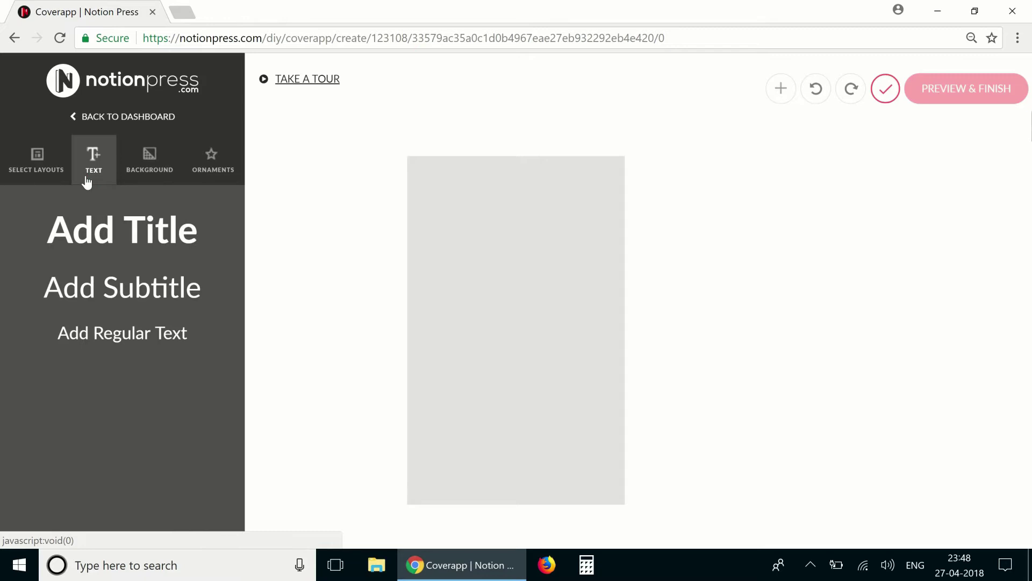
left_click(136, 173)
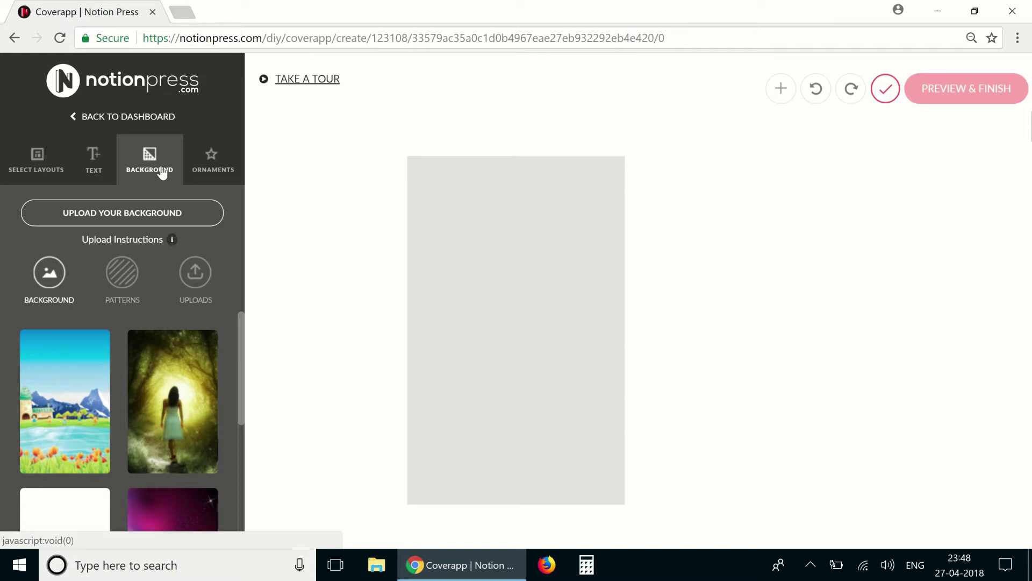
left_click(197, 172)
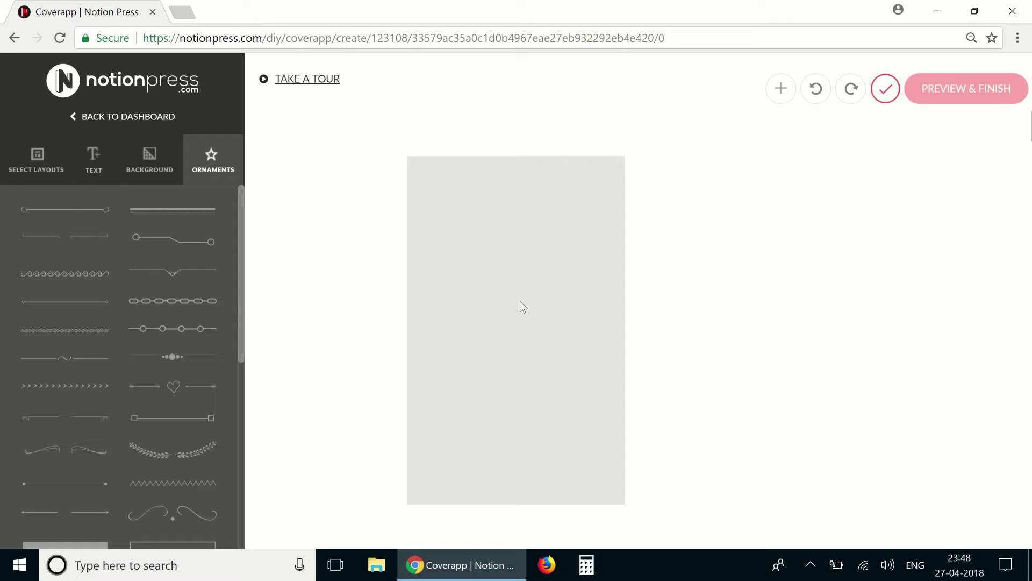
Scroll through the layout thumbnails and apply the Waiting for Darkness layout.
left_click(43, 154)
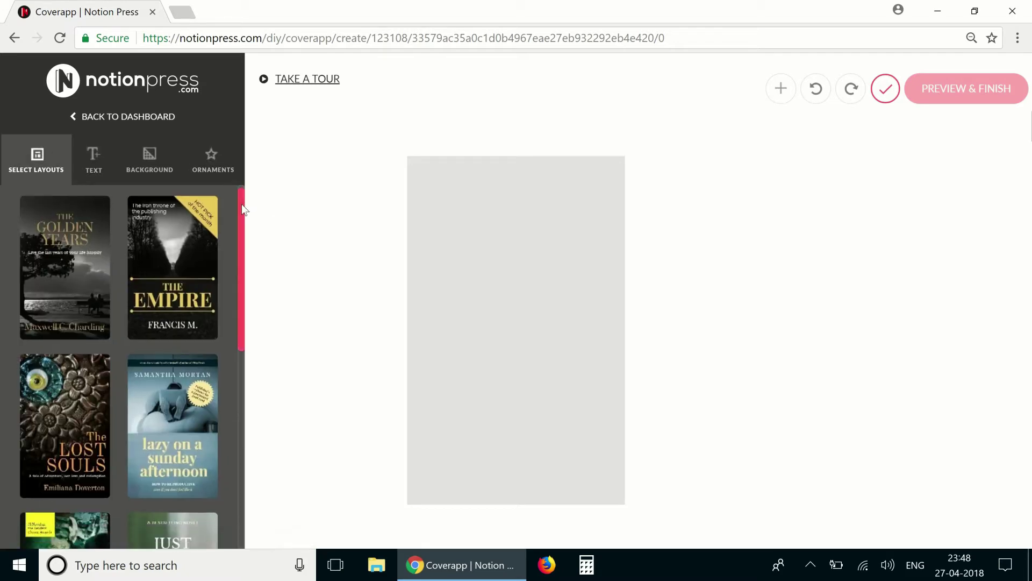
left_click_drag(241, 205, 235, 533)
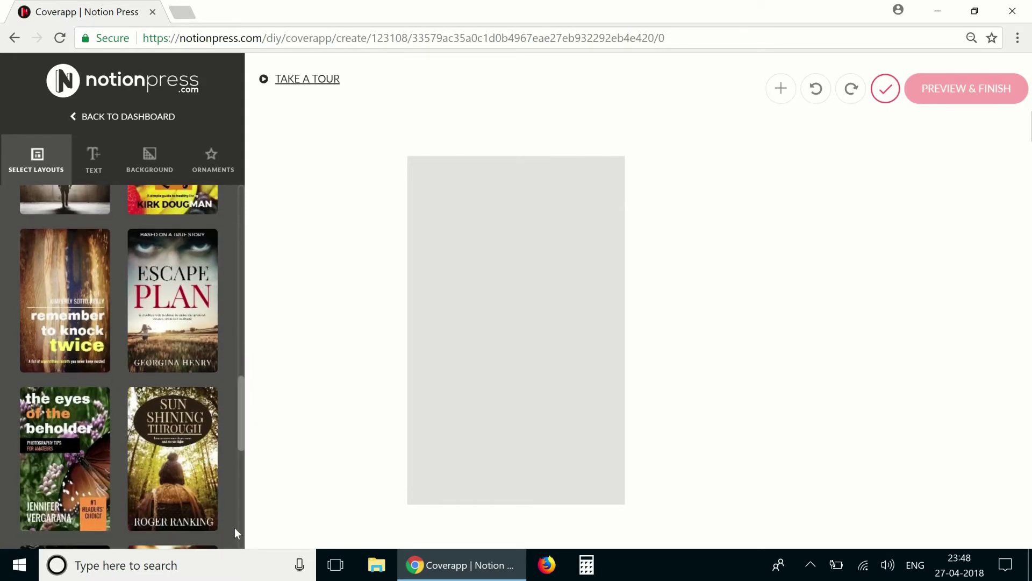
left_click_drag(239, 433, 236, 533)
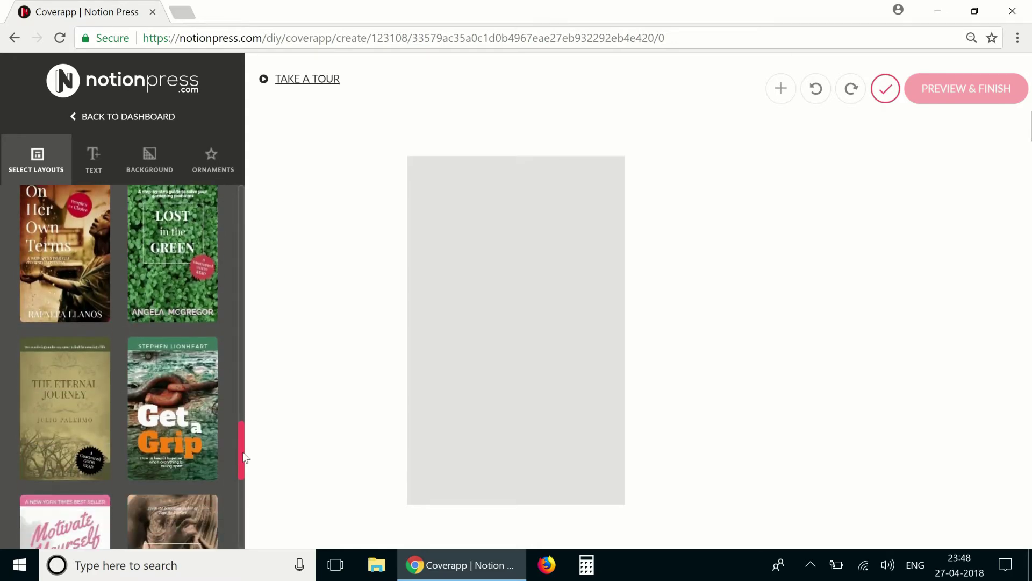
left_click_drag(244, 458, 241, 518)
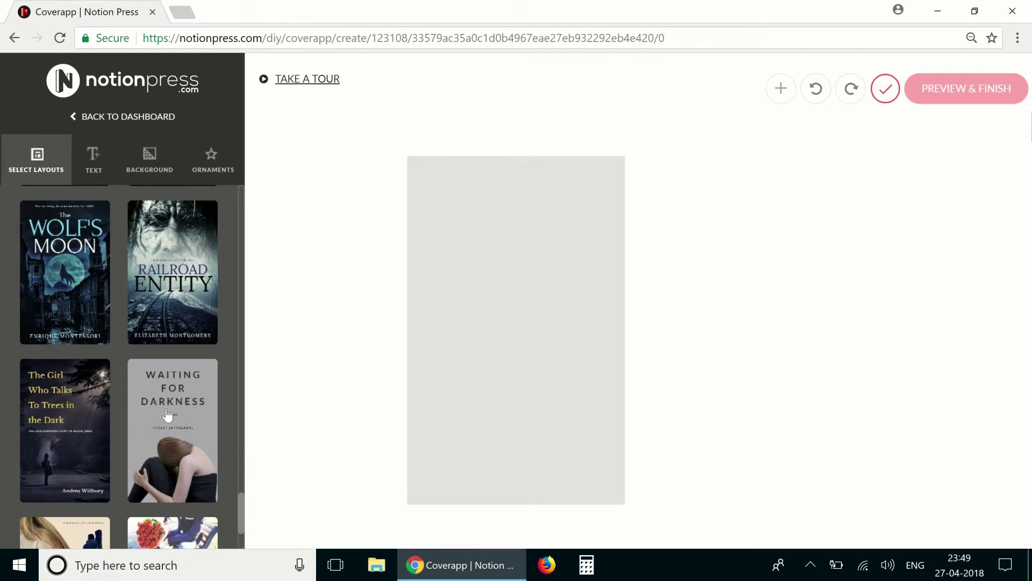
left_click(167, 414)
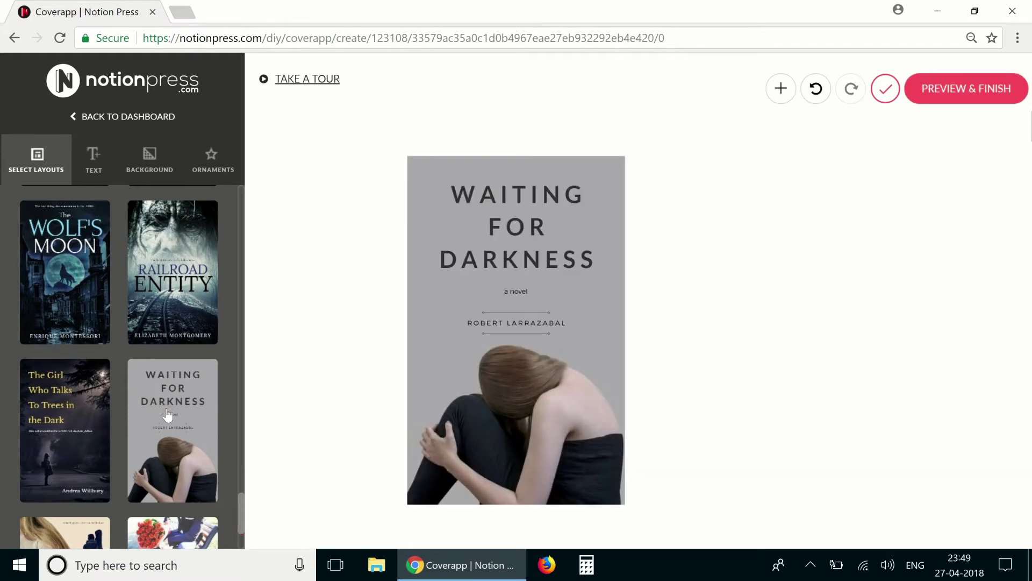
Select the title, then the cover background image to reveal its Grayscale, Sepia and Techni Color filters.
left_click(500, 250)
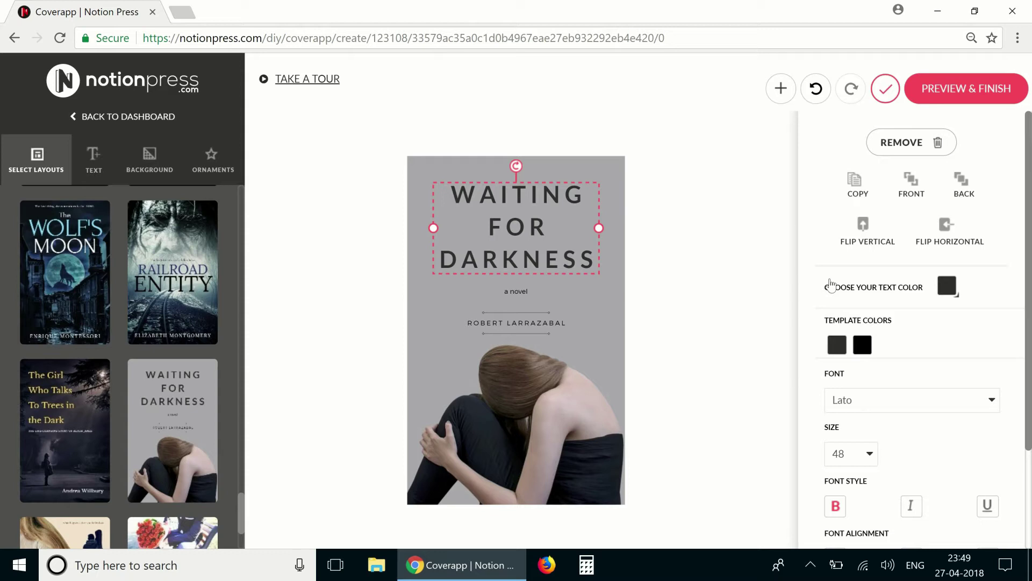
left_click(594, 313)
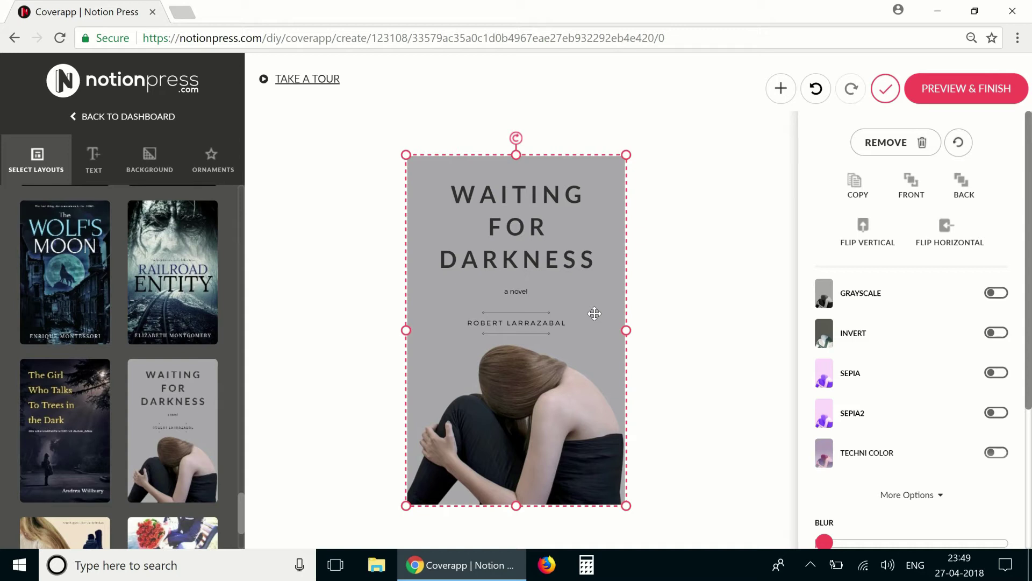
Replace the title 'Waiting for Darkness' with 'bright' and 'blue sail' on two lines.
left_click(542, 257)
left_click(544, 259)
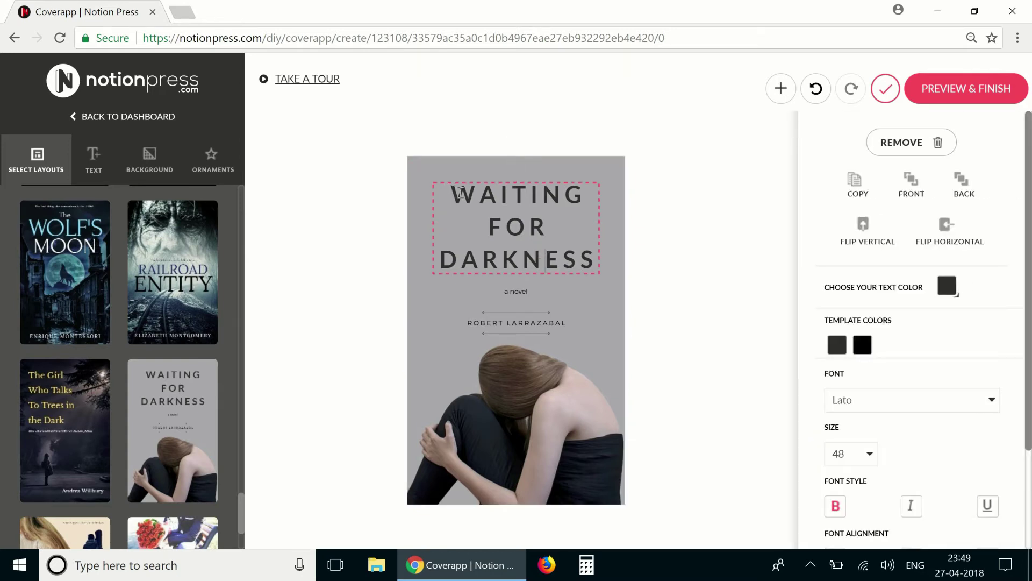
left_click_drag(449, 189, 593, 253)
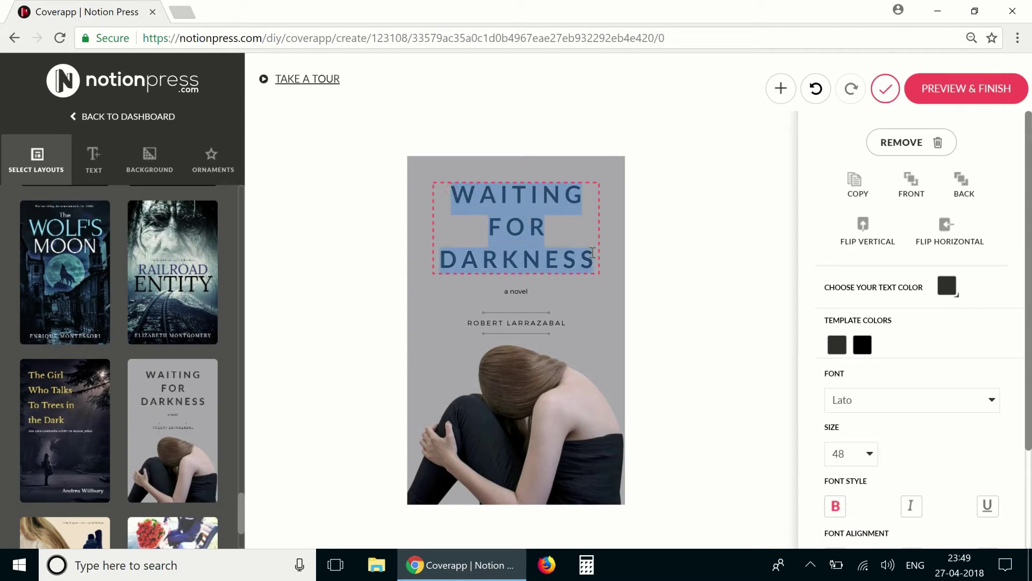
type("bright")
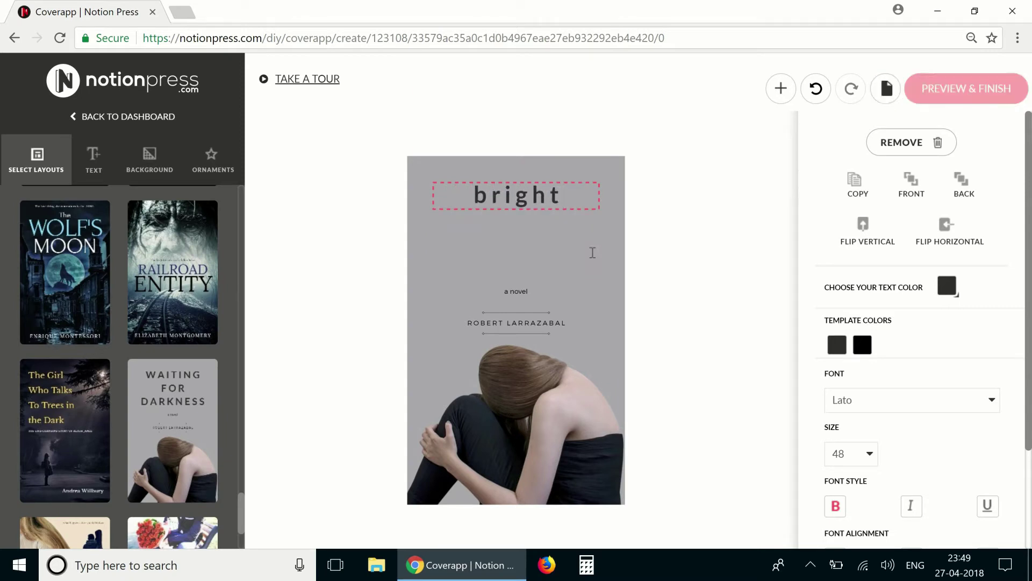
key("Return")
type("blue sail")
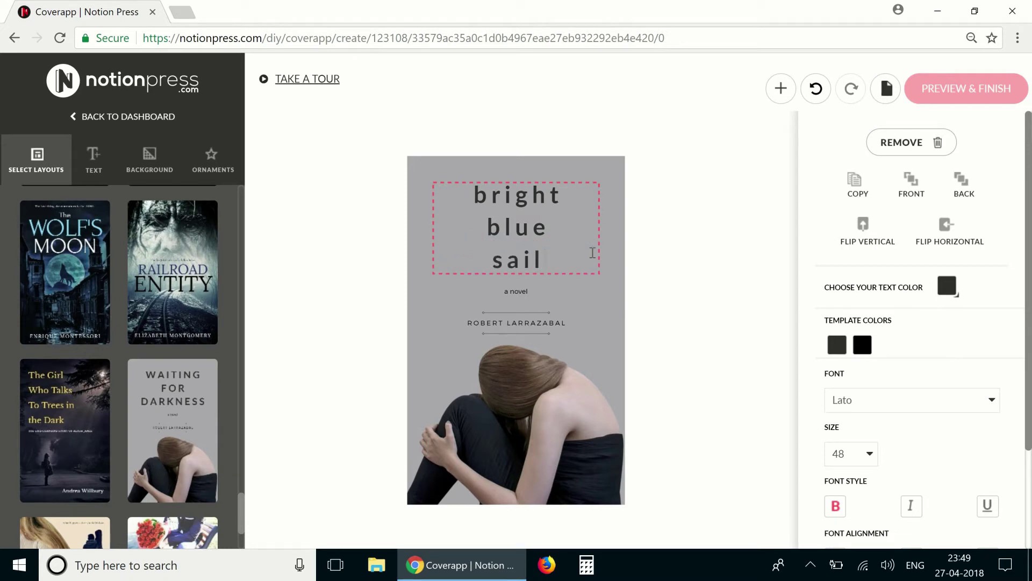
Delete the 'a novel' subtitle and the two thin lines around the author name.
left_click(589, 286)
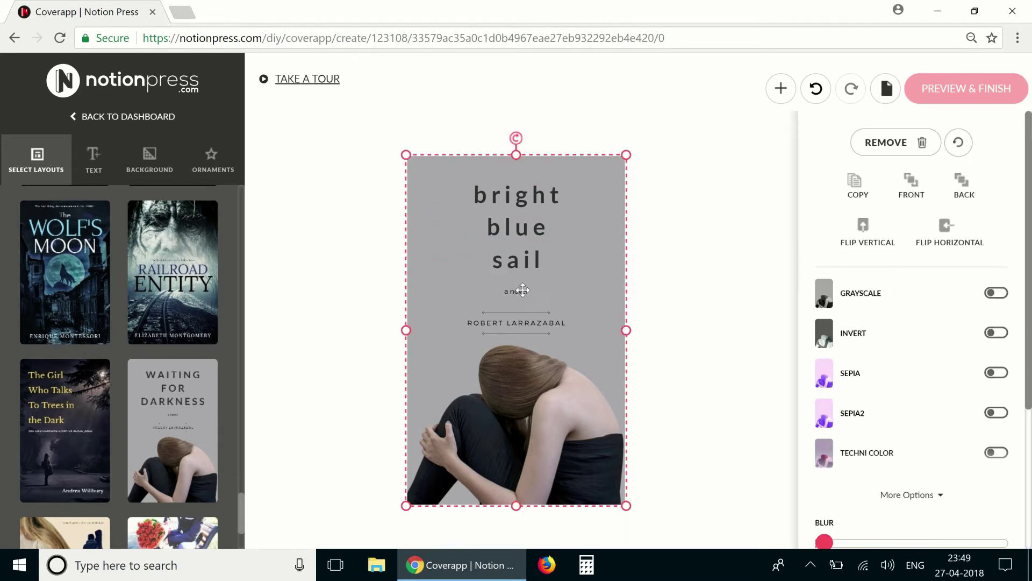
left_click(523, 290)
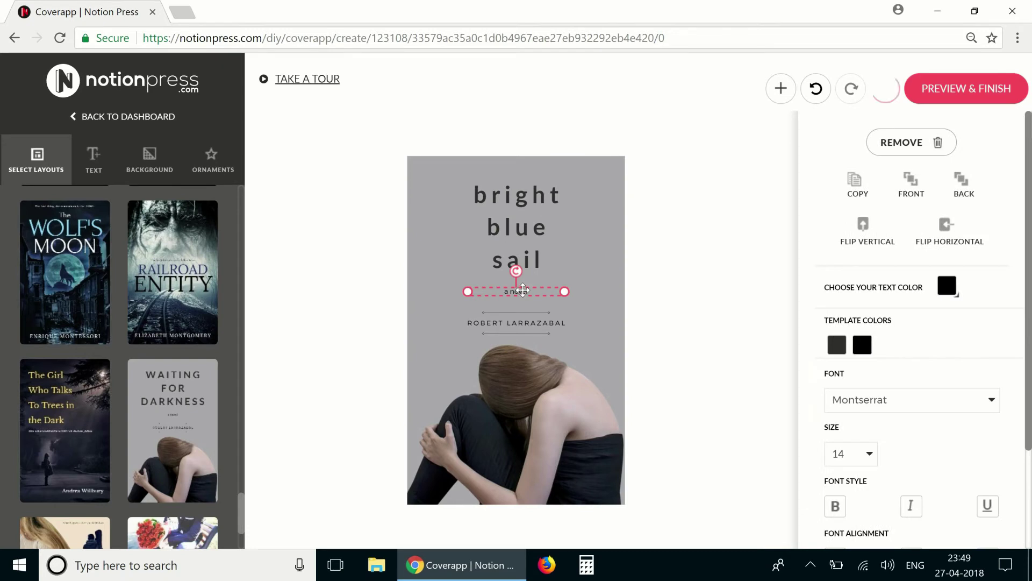
key("Delete")
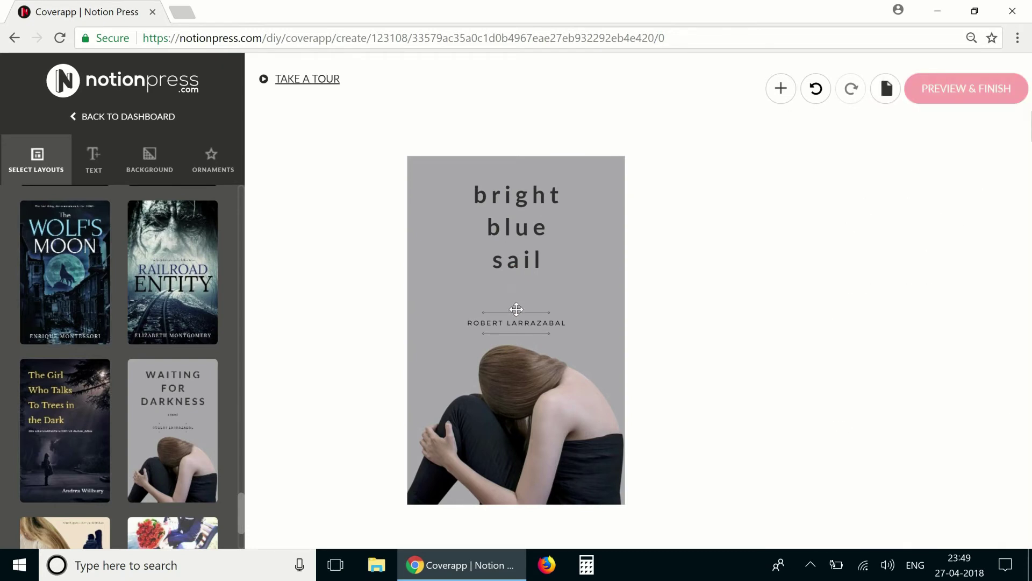
left_click(516, 312)
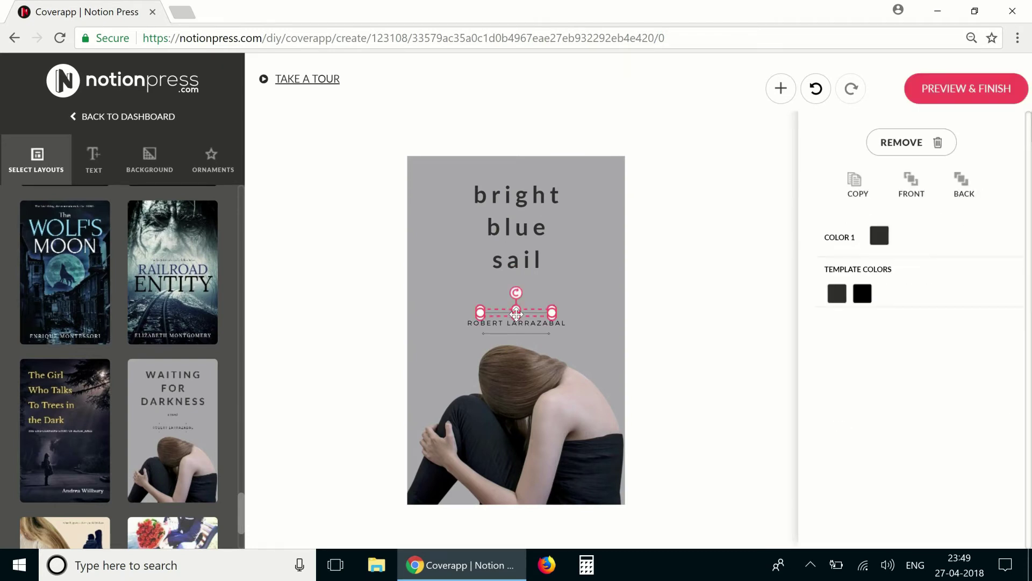
key("Delete")
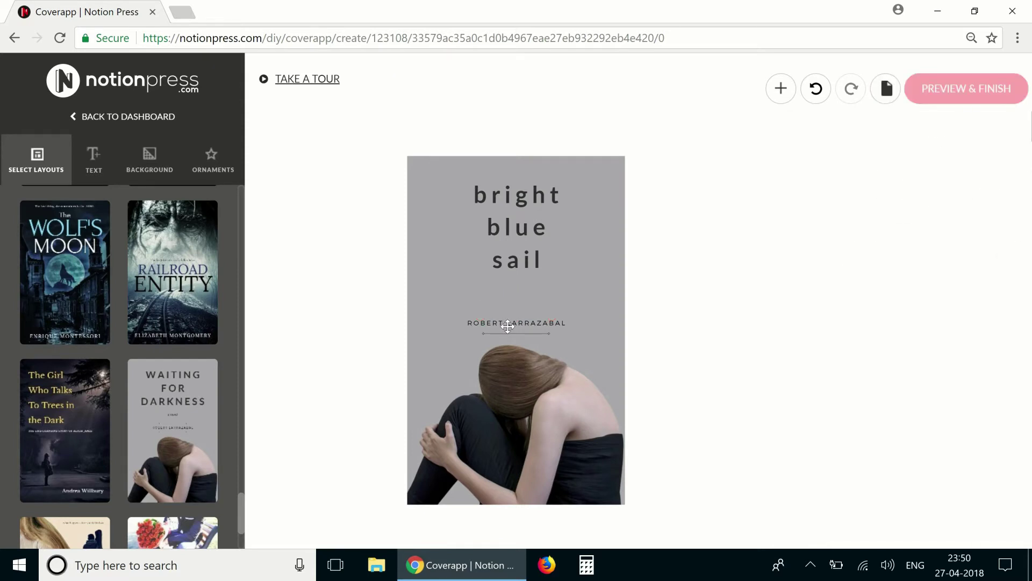
left_click(506, 332)
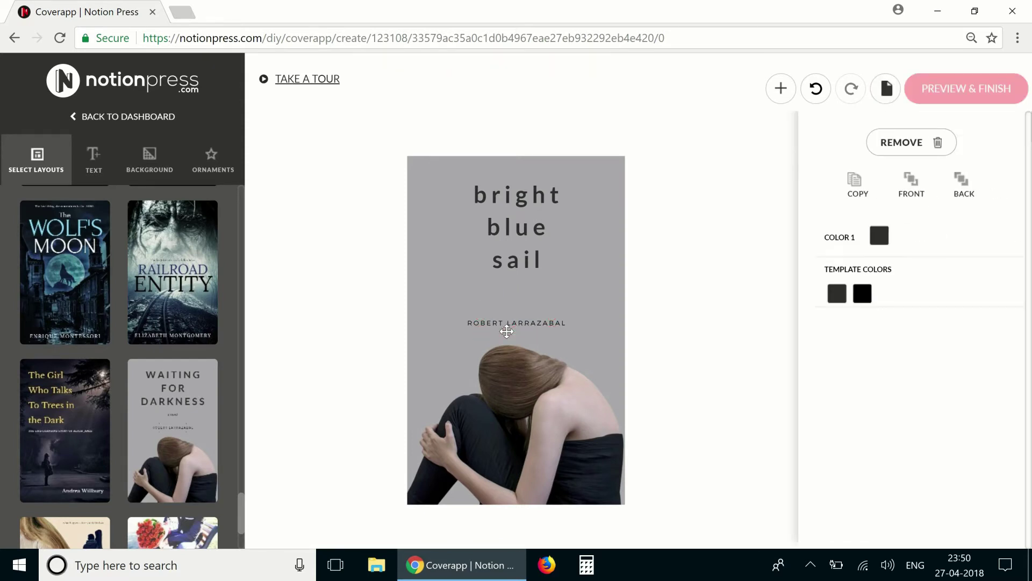
key("Delete")
Replace the author line with the author's full name, then select the background image.
left_click(508, 323)
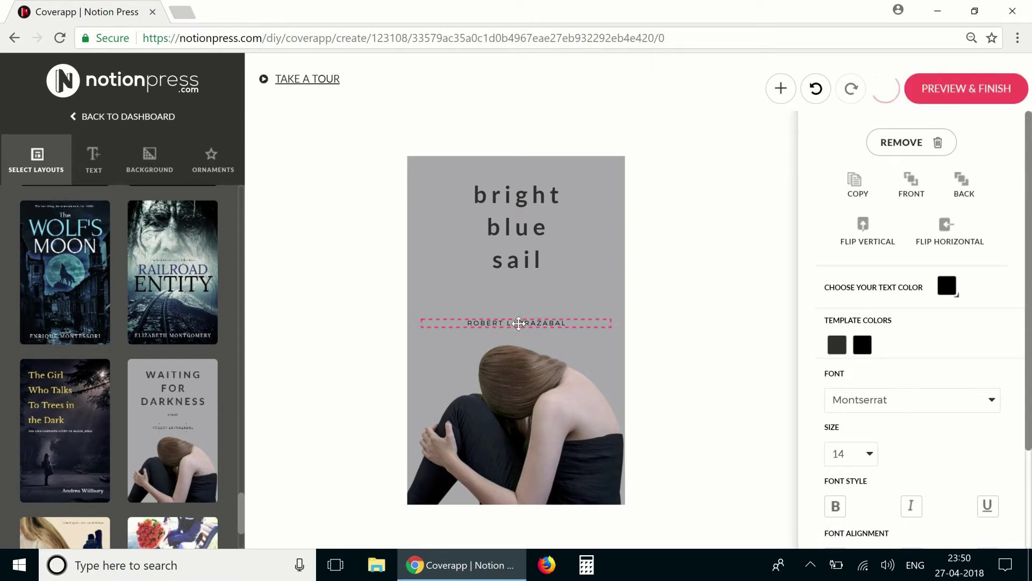
left_click(518, 323)
key("BackSpace")
key("BackSpace")
key("BackSpace")
key("BackSpace")
key("BackSpace")
key("BackSpace")
key("BackSpace")
key("BackSpace")
key("BackSpace")
key("Delete")
key("Delete")
key("Delete")
key("Delete")
key("Delete")
key("Delete")
key("Delete")
key("Delete")
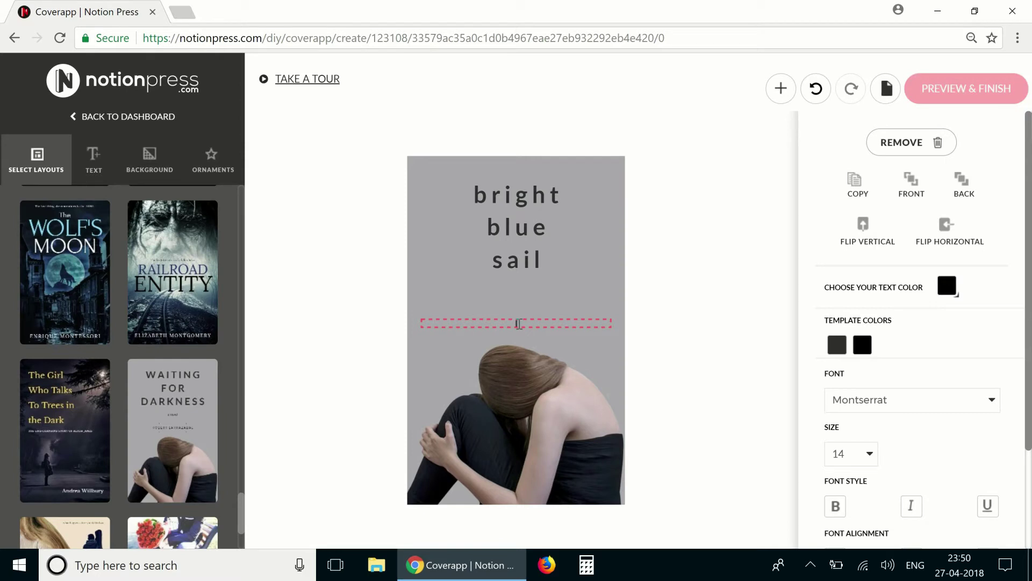
type("KARLA")
type("STEVEN")
left_click(578, 292)
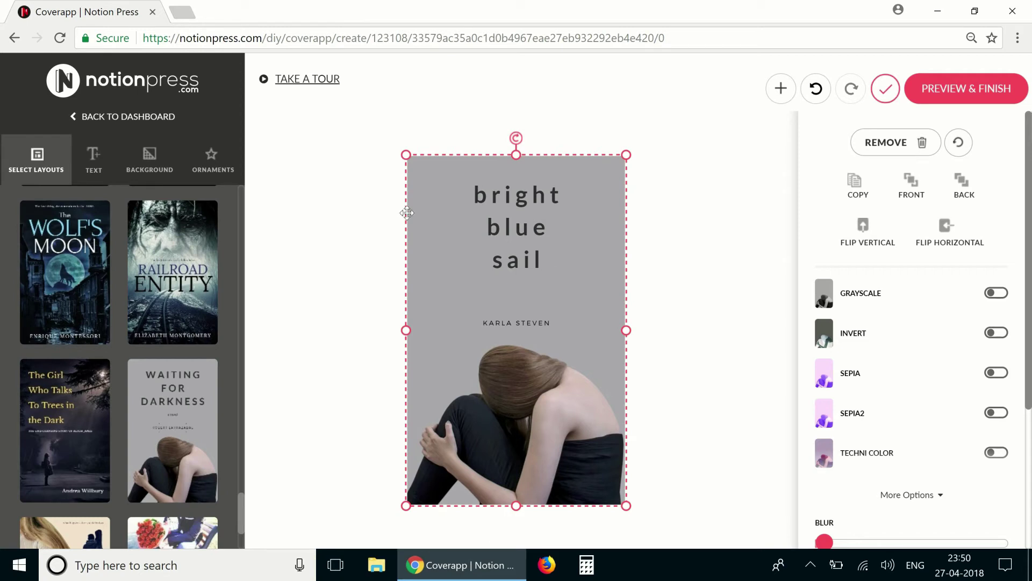
Upload the Blue sail photo from the Desktop as background, cropped around the sailboat.
left_click(161, 161)
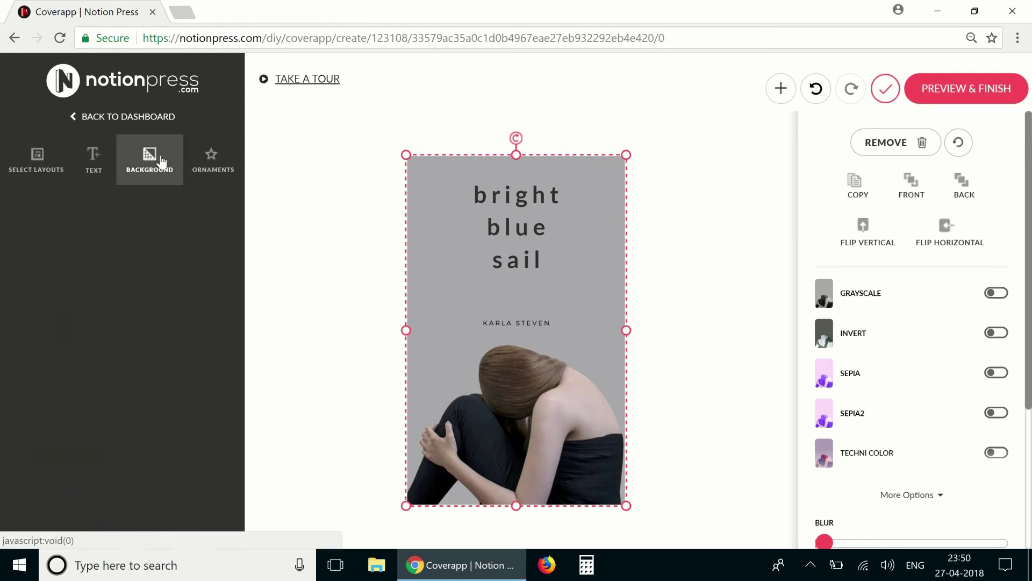
left_click(144, 212)
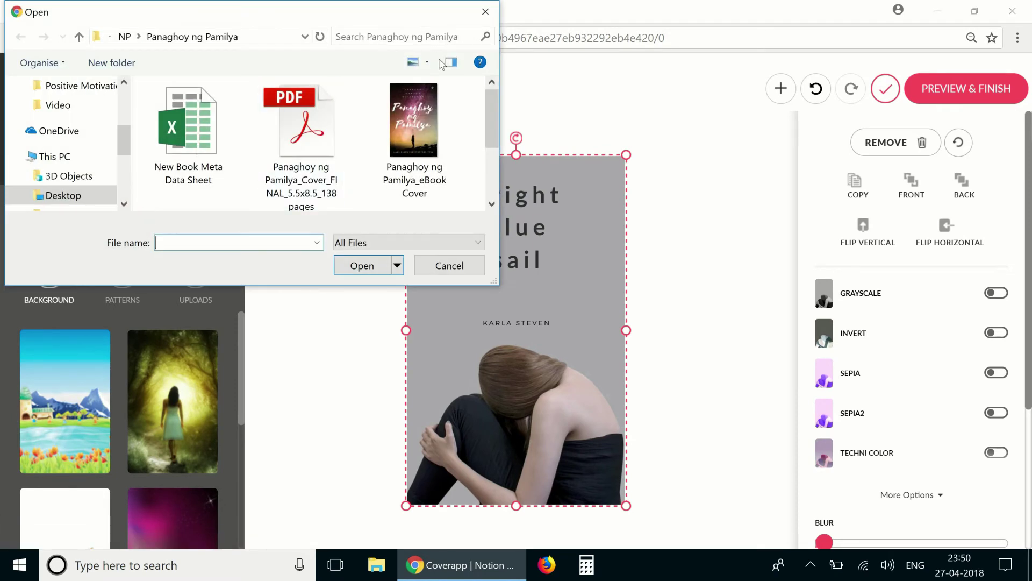
left_click_drag(128, 139, 128, 89)
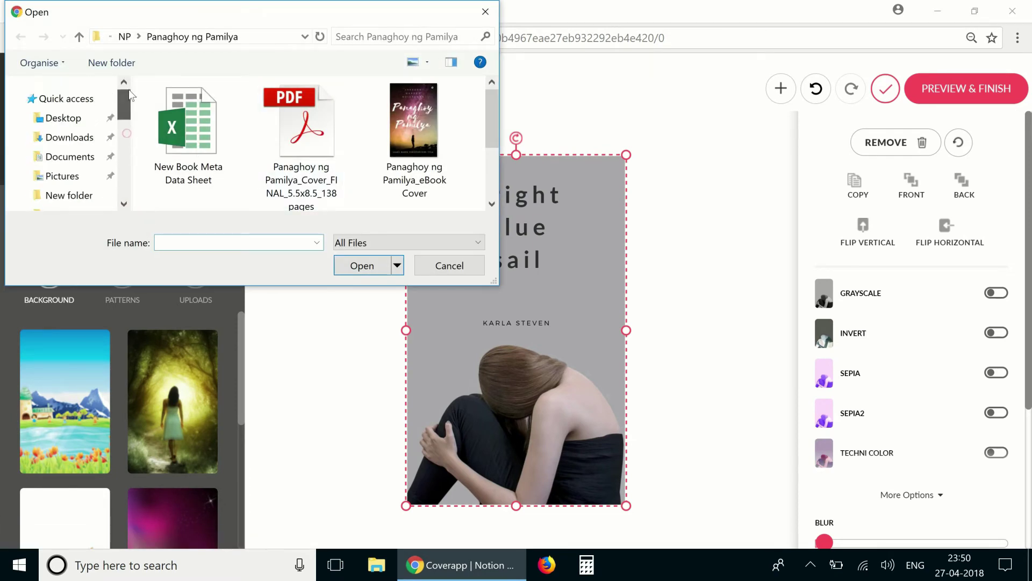
left_click(77, 119)
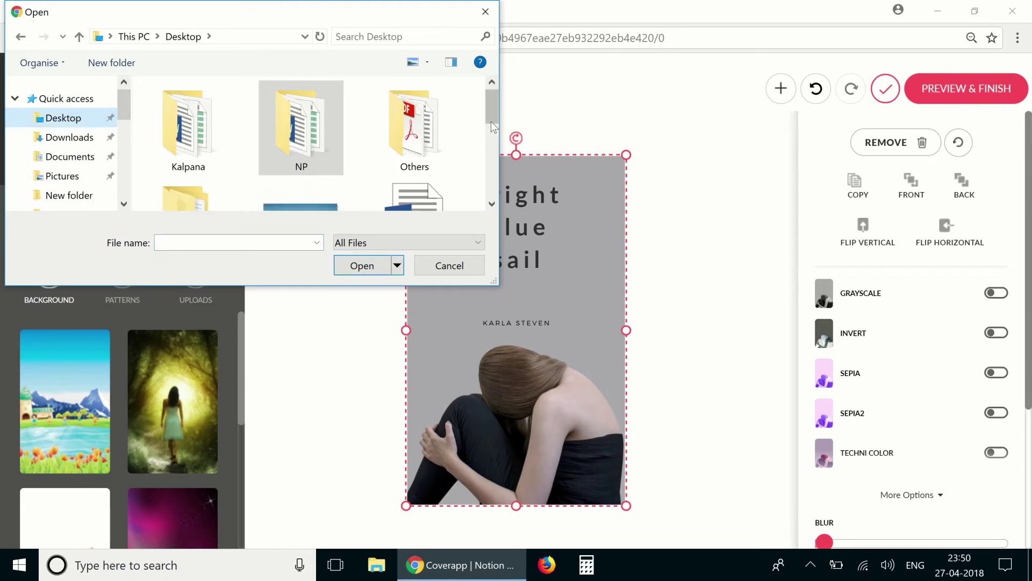
left_click_drag(490, 121, 490, 140)
double_click(327, 124)
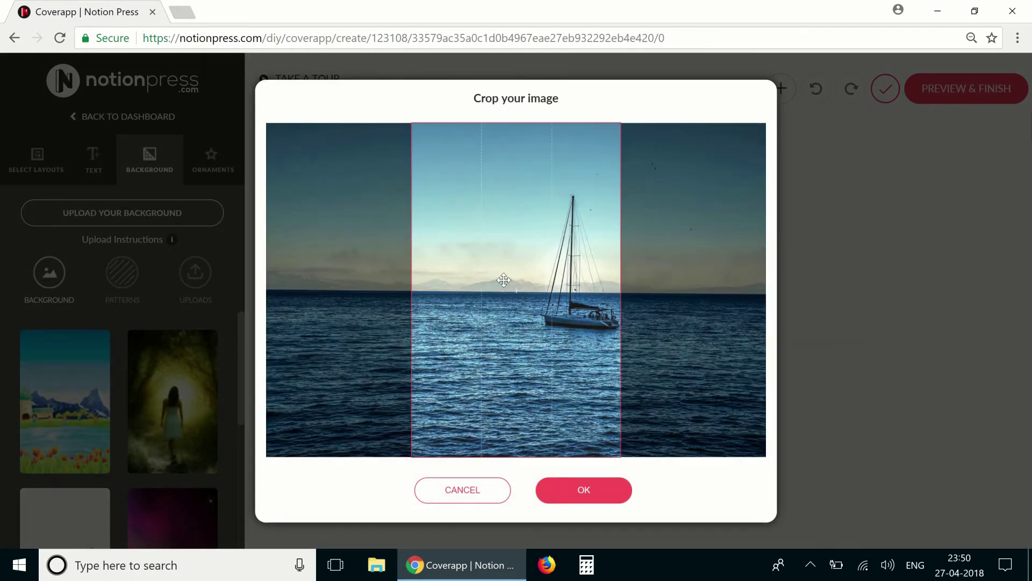
mouse_move(504, 290)
left_mouse_down()
mouse_move(469, 291)
mouse_move(506, 294)
left_mouse_up()
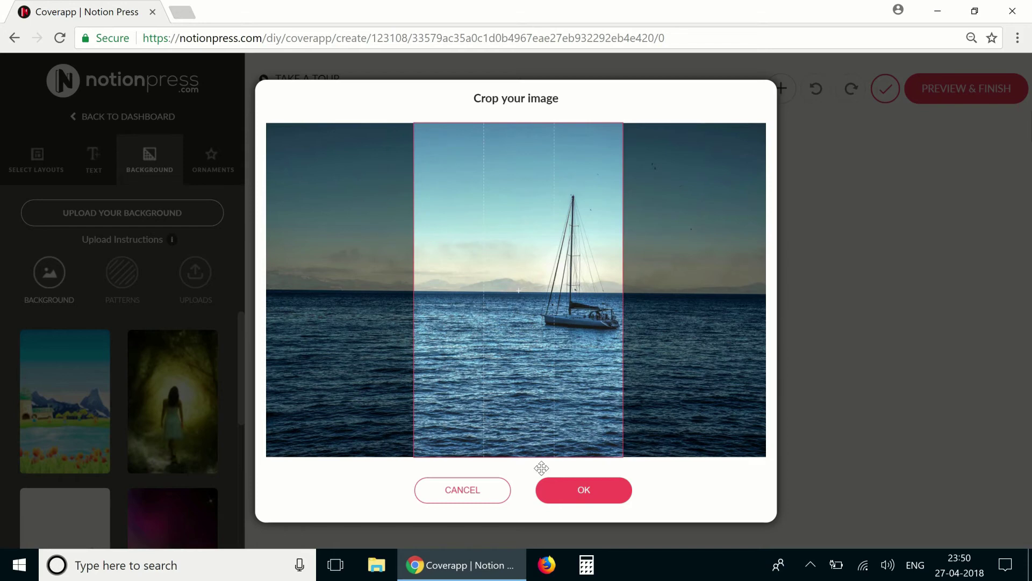
left_click(556, 492)
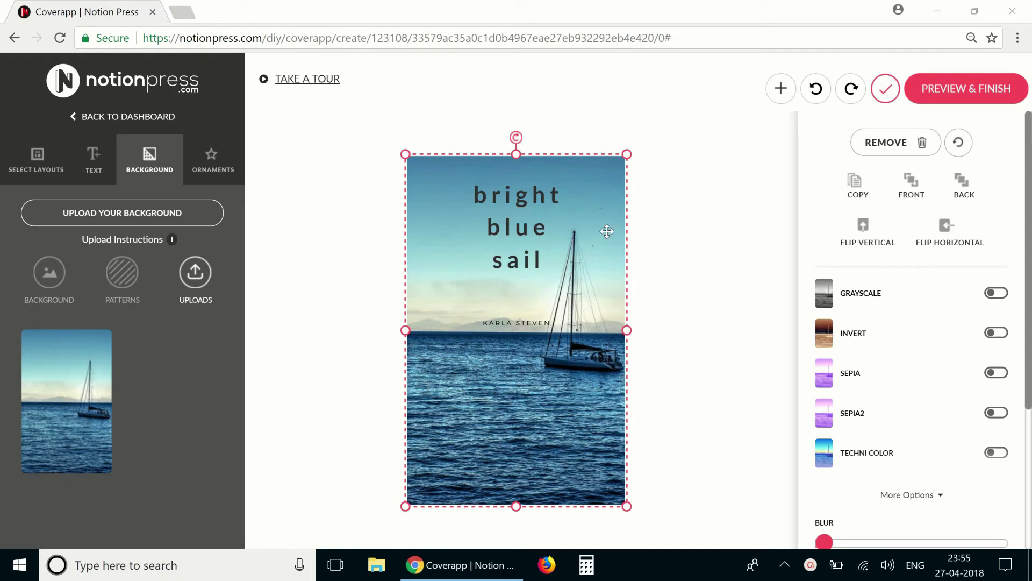
Turn on the TECHNI COLOR toggle for the sailboat background.
left_click(998, 453)
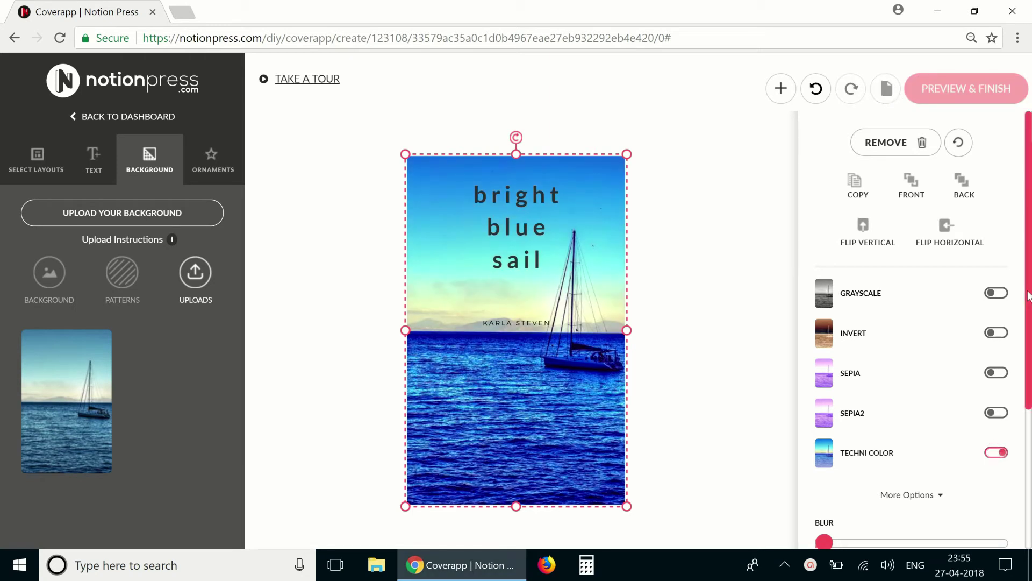
left_click_drag(1028, 294, 1025, 438)
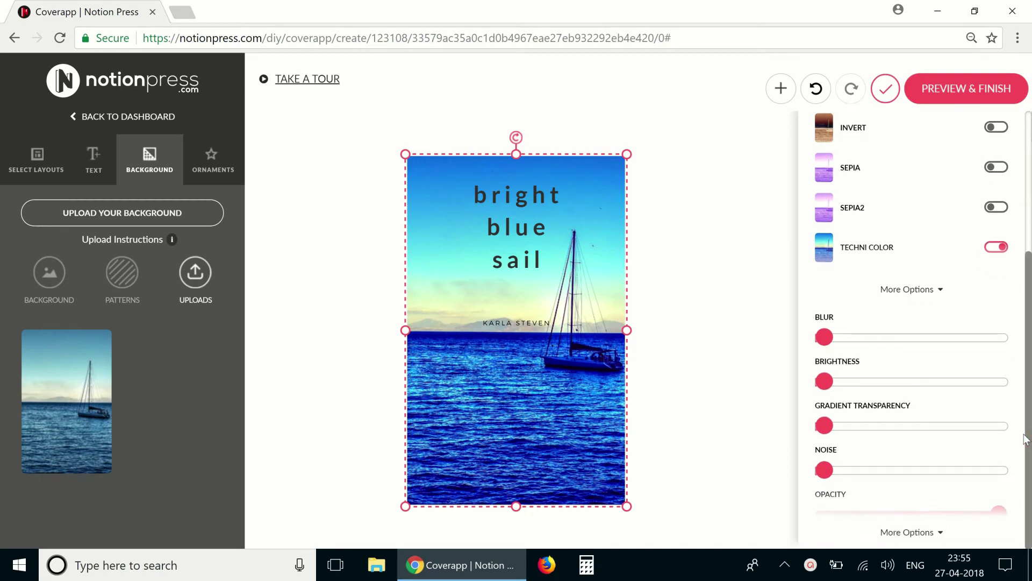
Under More Options, raise the background brightness in two nudges and contrast slightly.
left_click(914, 532)
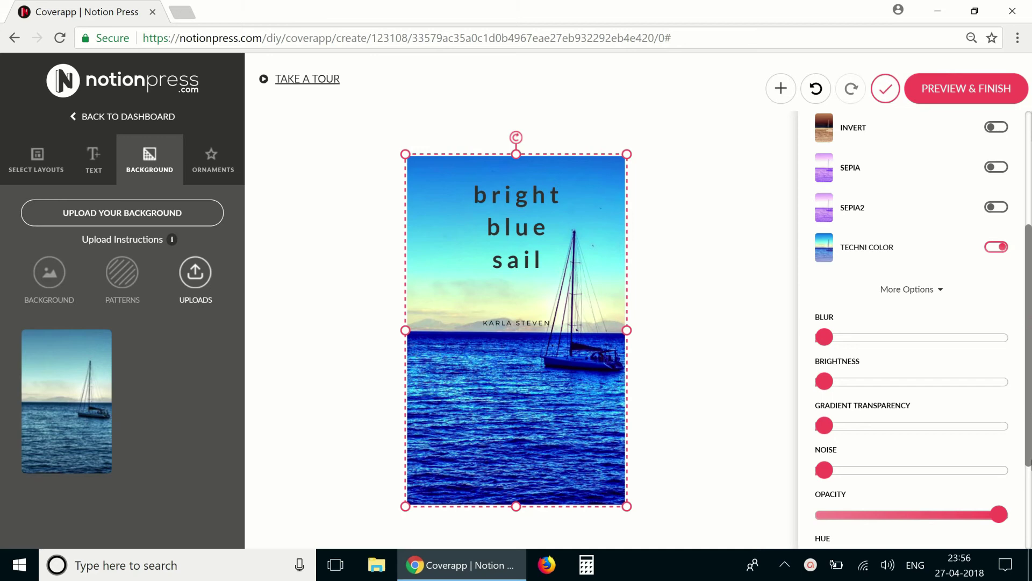
left_click_drag(1030, 430, 1030, 518)
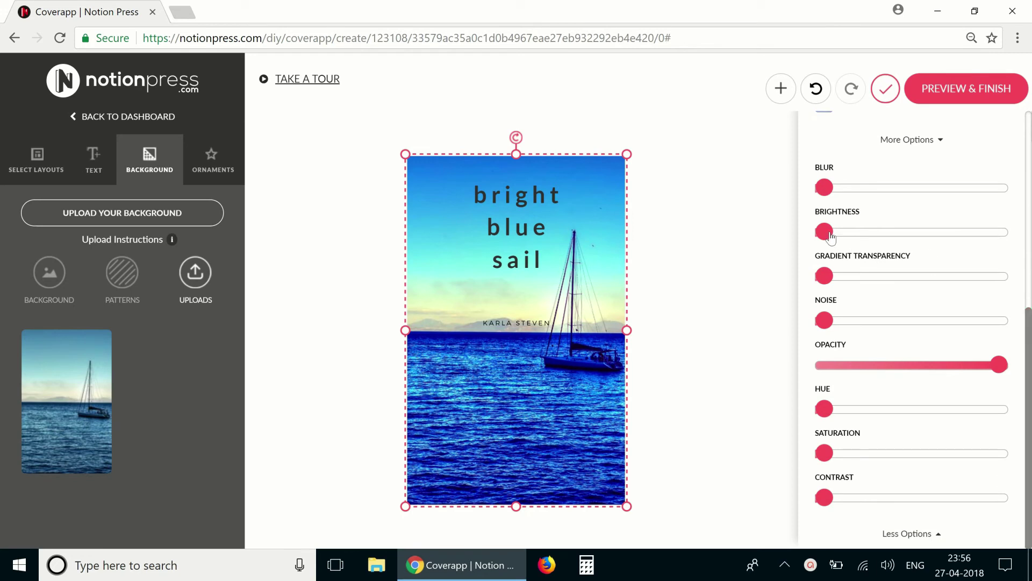
left_click_drag(831, 236, 873, 237)
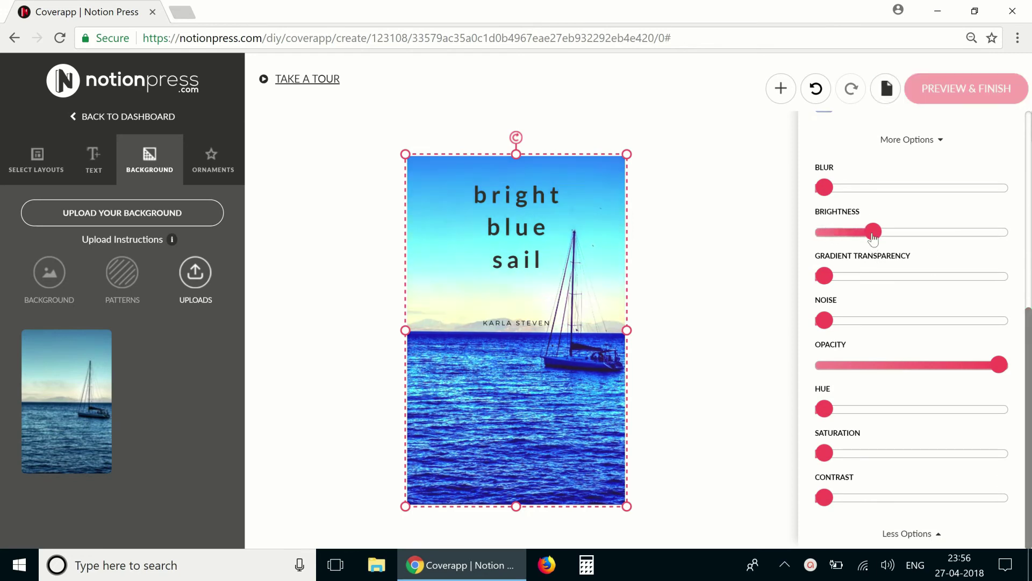
left_click_drag(824, 500, 850, 501)
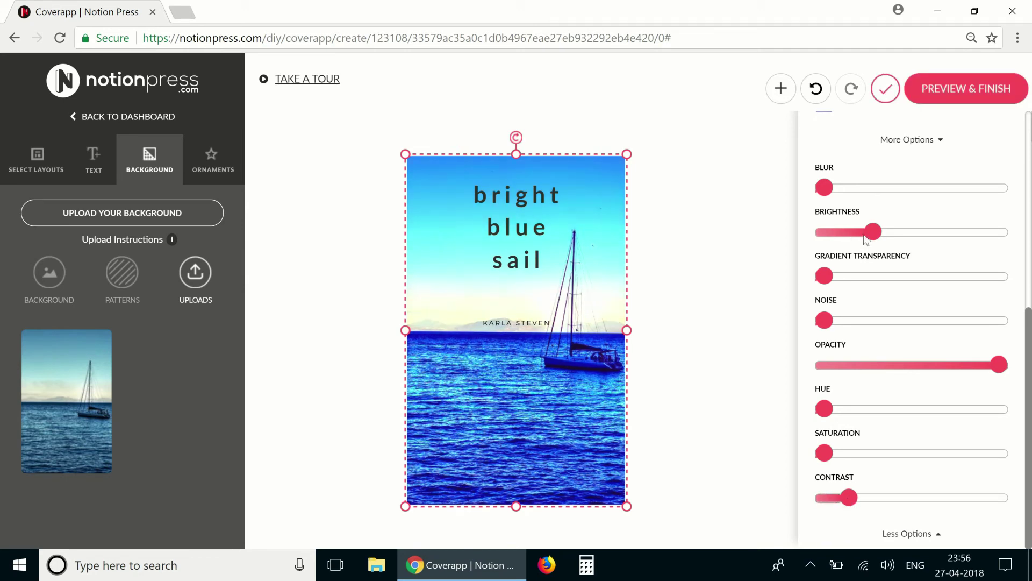
left_click_drag(872, 234, 902, 235)
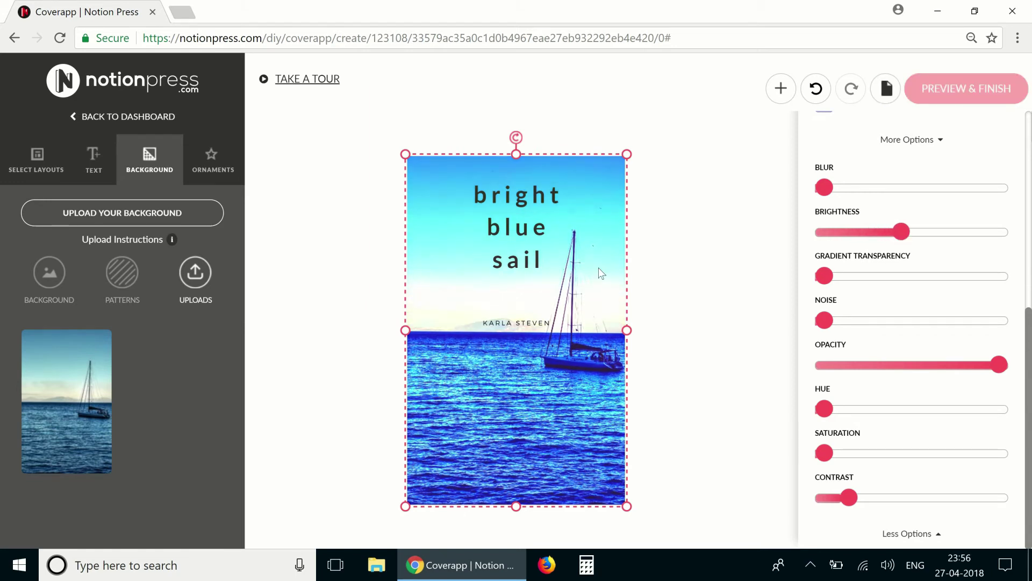
Set the 'bright blue sail' title font size to 54.
left_click(516, 240)
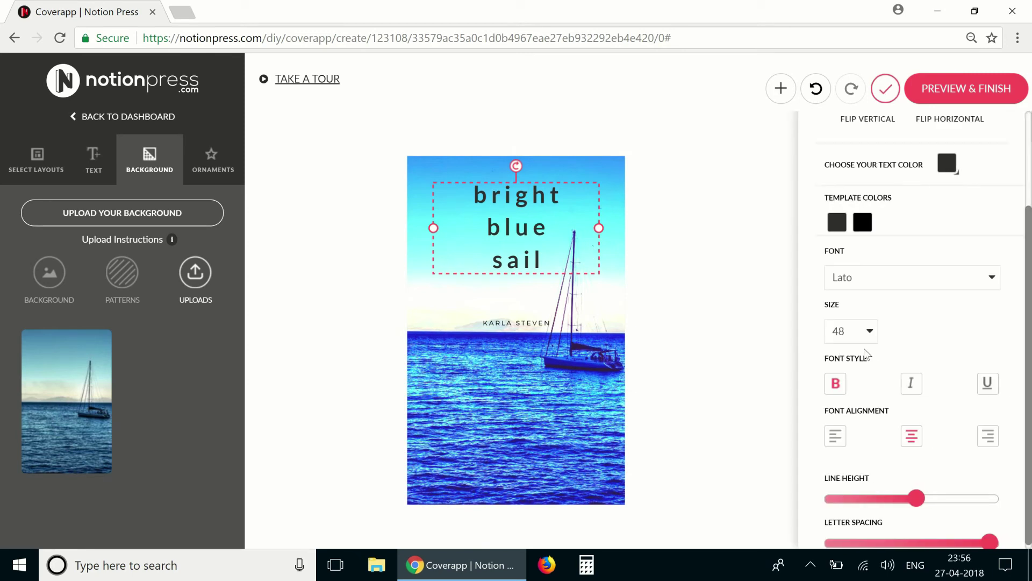
left_click(870, 334)
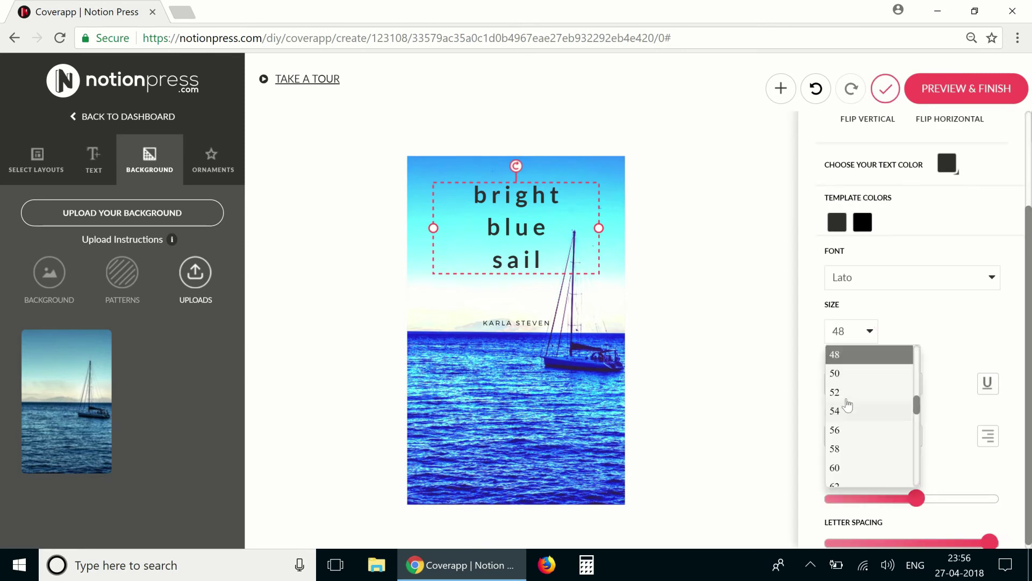
scroll(841, 409, "down", 1)
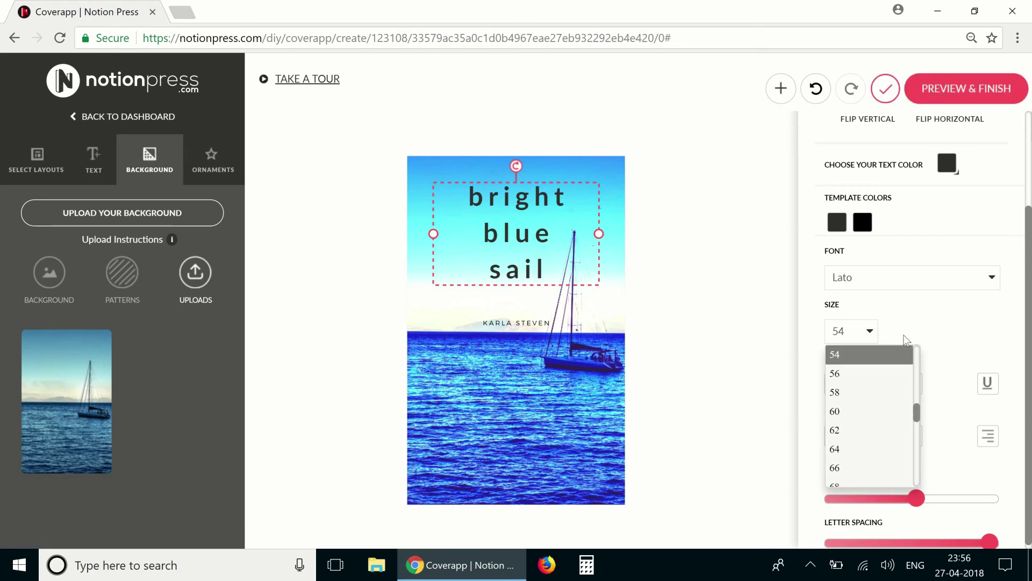
left_click(838, 354)
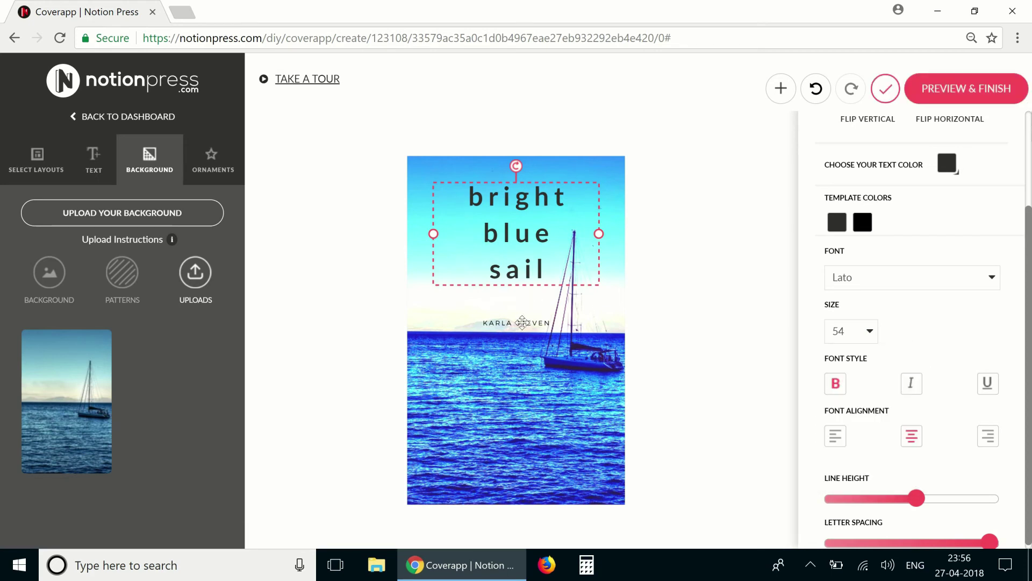
Set the author name font size to 18.
left_click(522, 322)
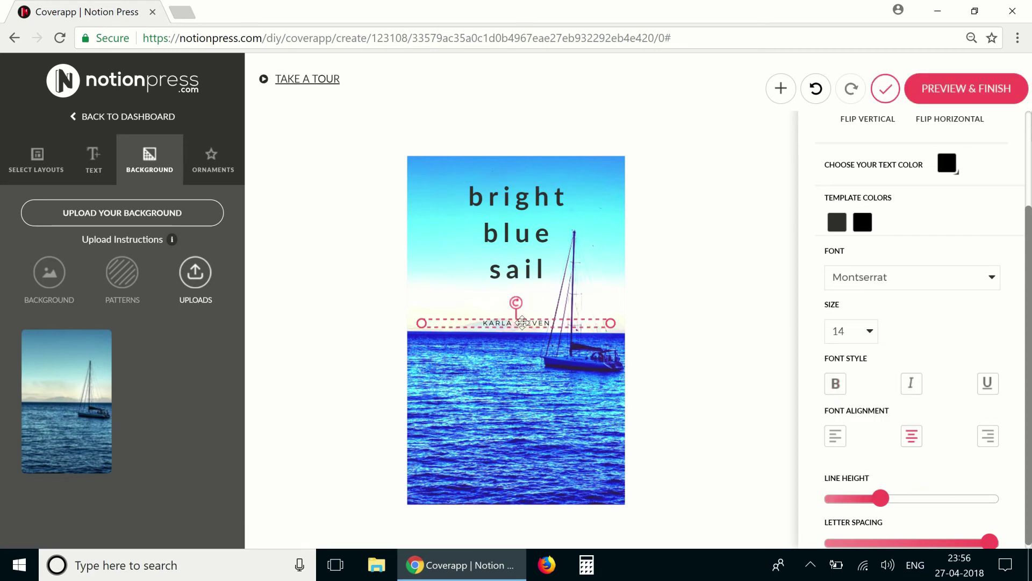
left_click(871, 334)
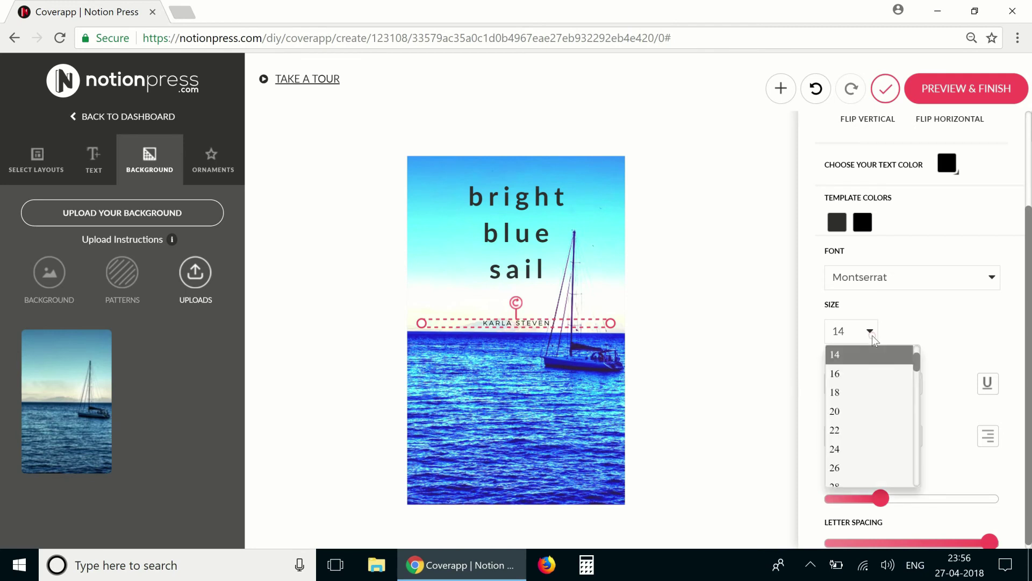
left_click(855, 412)
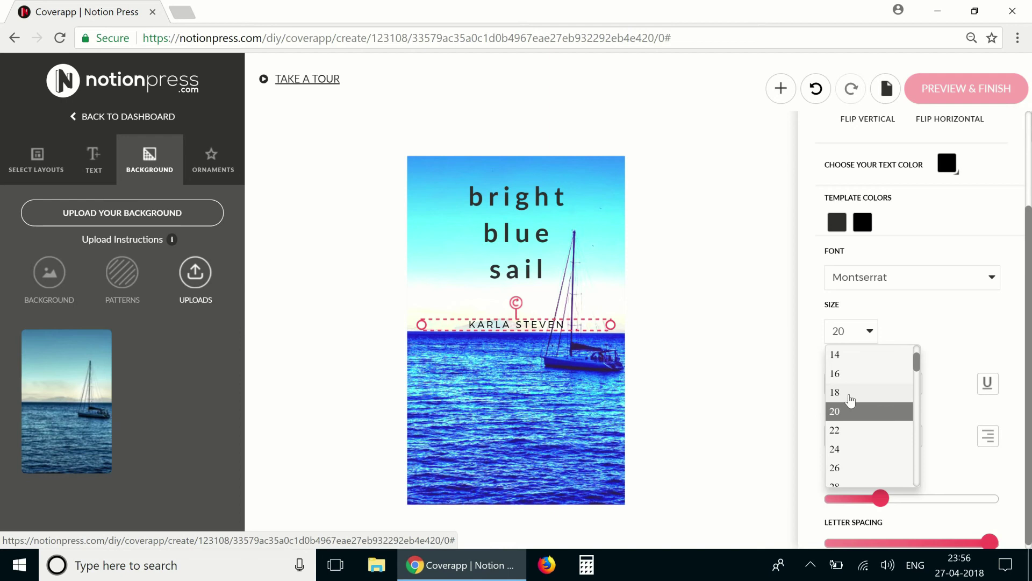
left_click(850, 392)
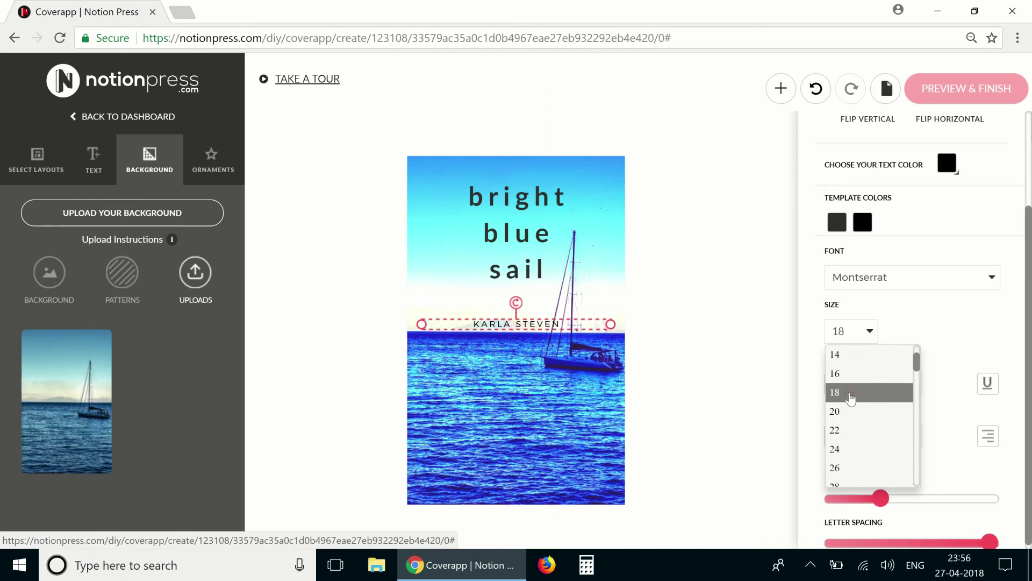
left_click(919, 328)
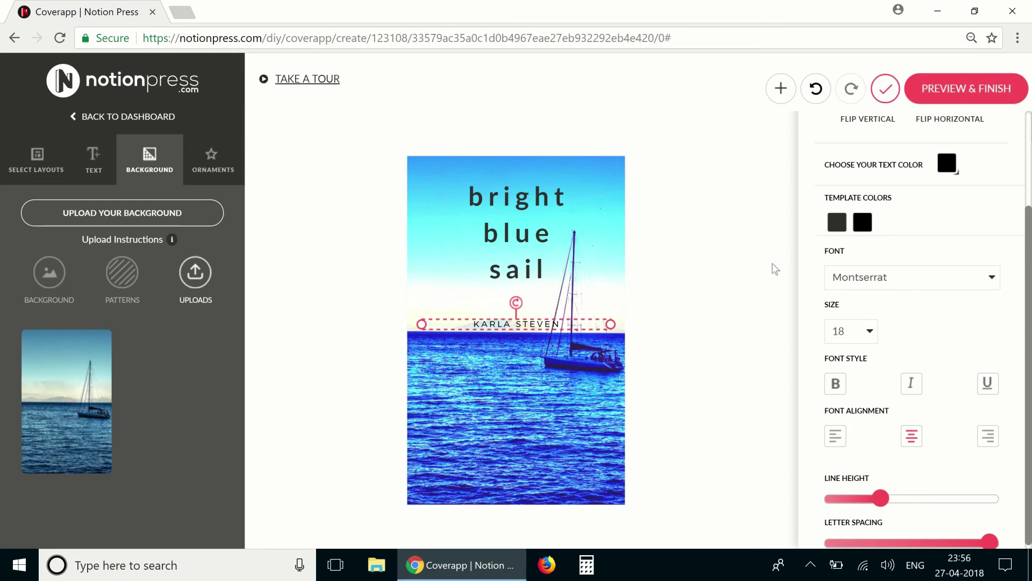
Open PREVIEW & FINISH to see the full cover spread with back, spine and front.
left_click(965, 98)
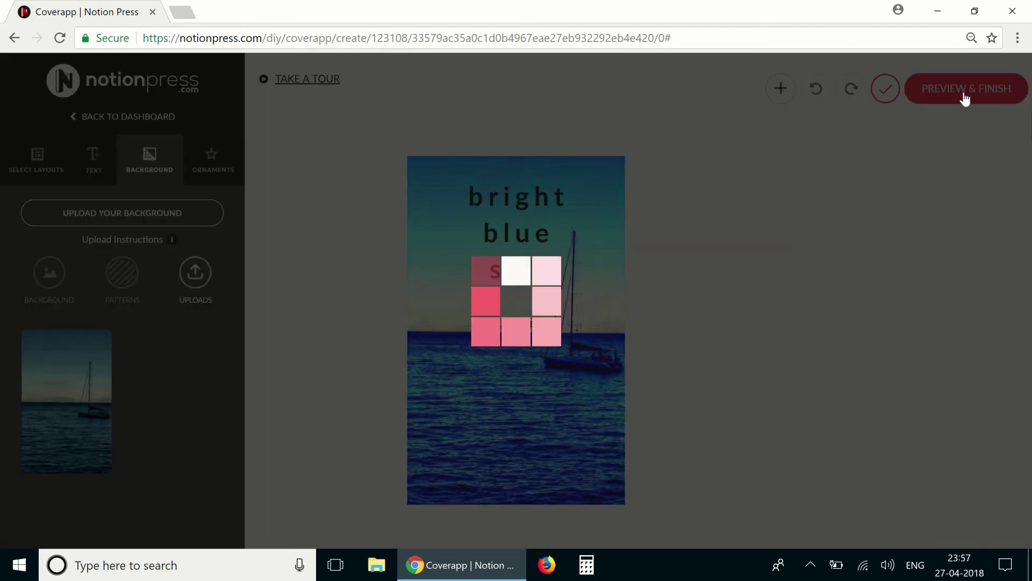